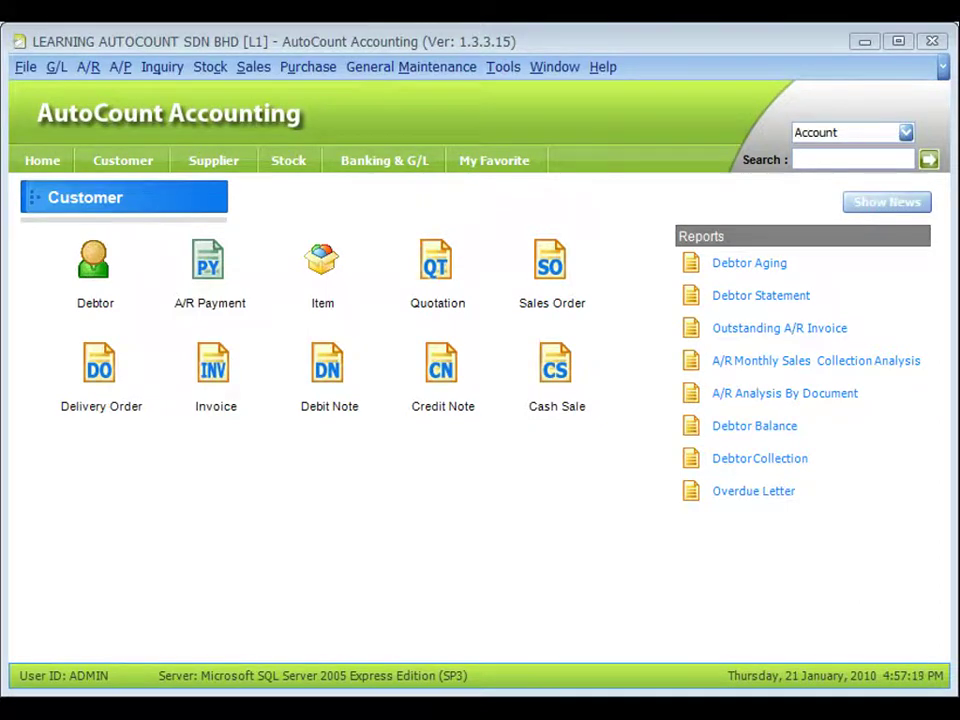
Open the Module Setting of the program control
click(505, 70)
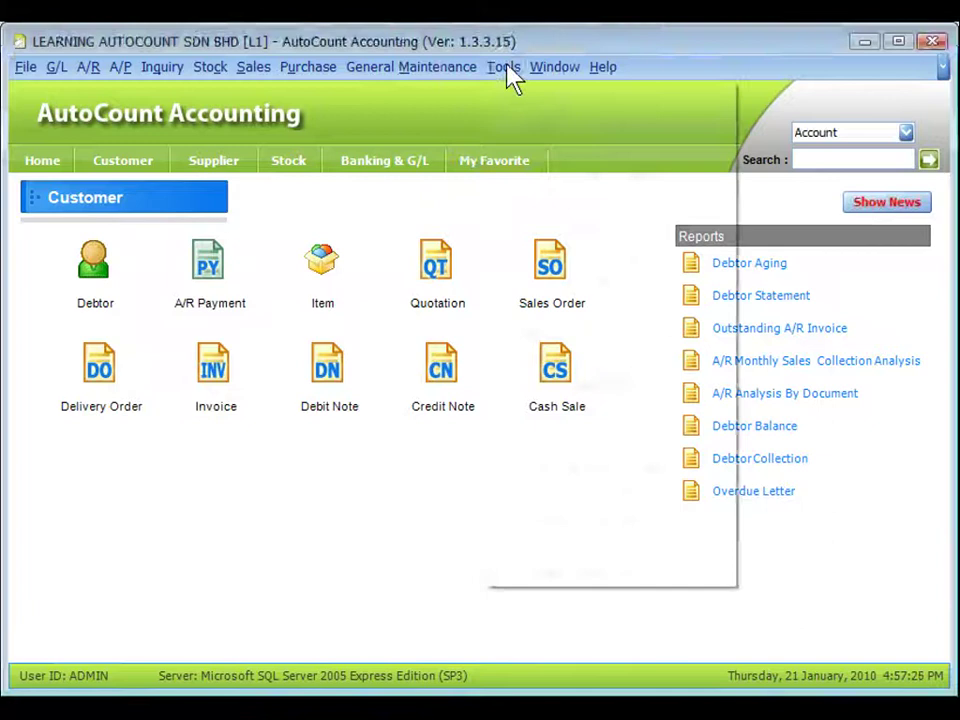
mouse_move(634, 444)
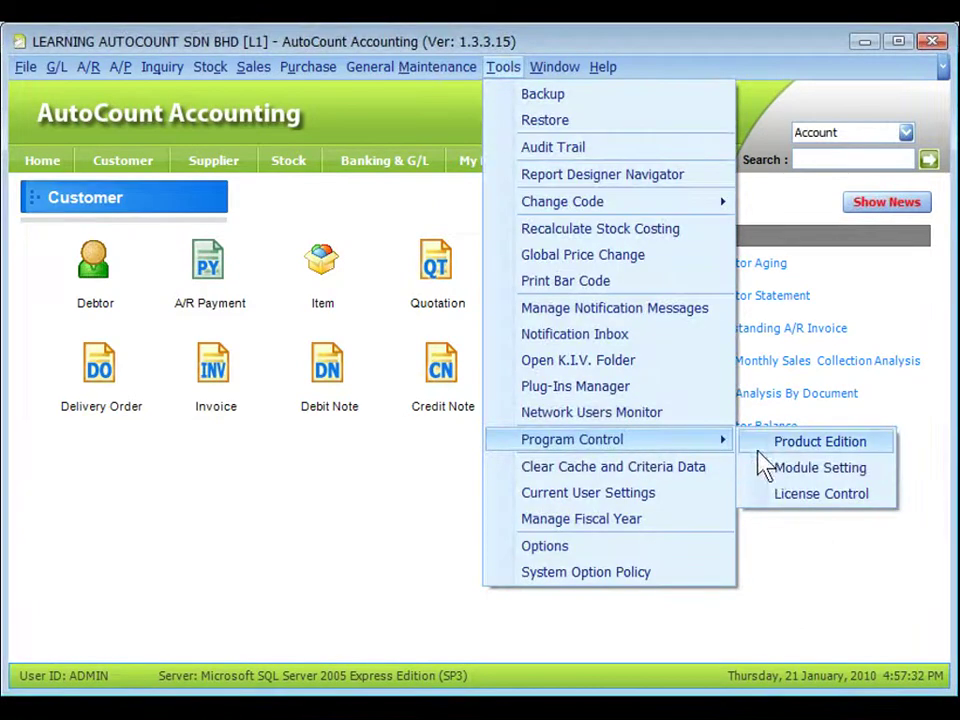
click(777, 469)
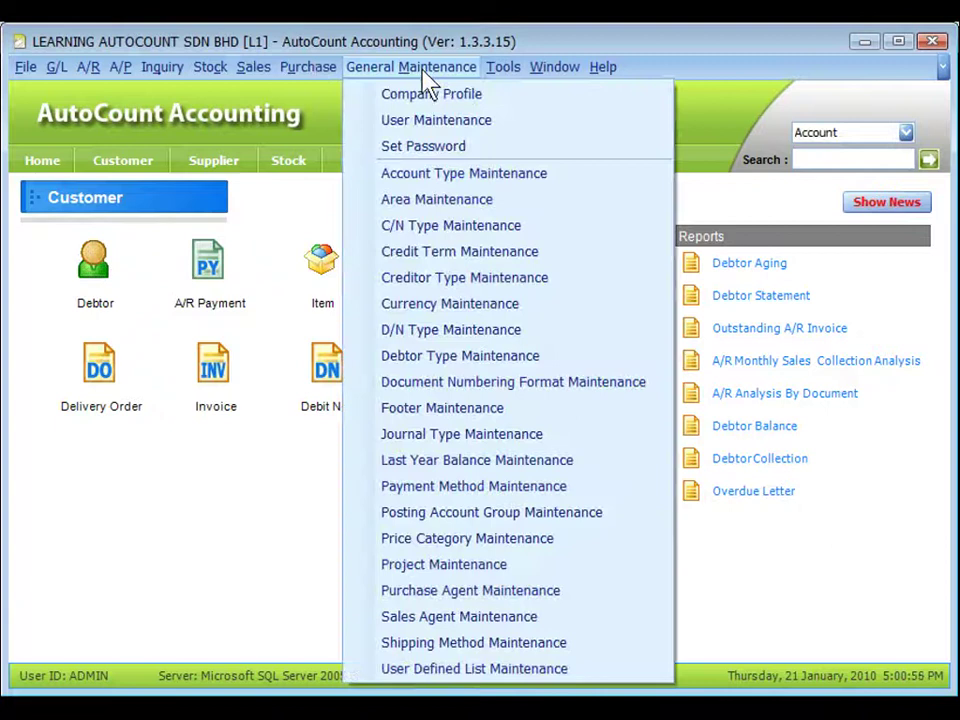
Open Project Maintenance and examine the project list and its options for adding a top-level project and a sub-project
click(505, 566)
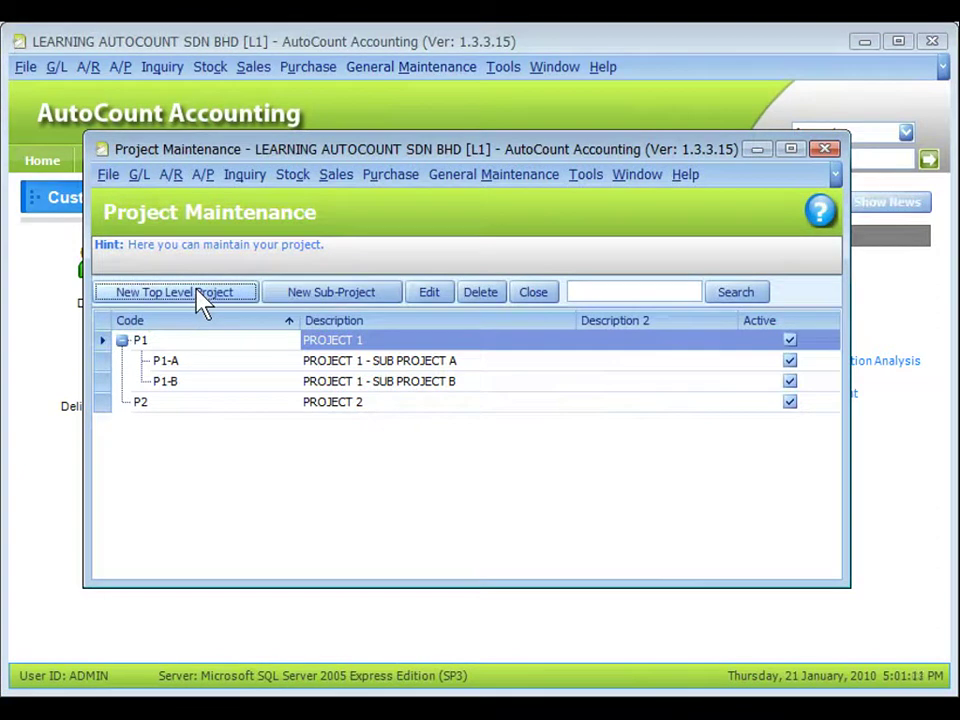
click(200, 300)
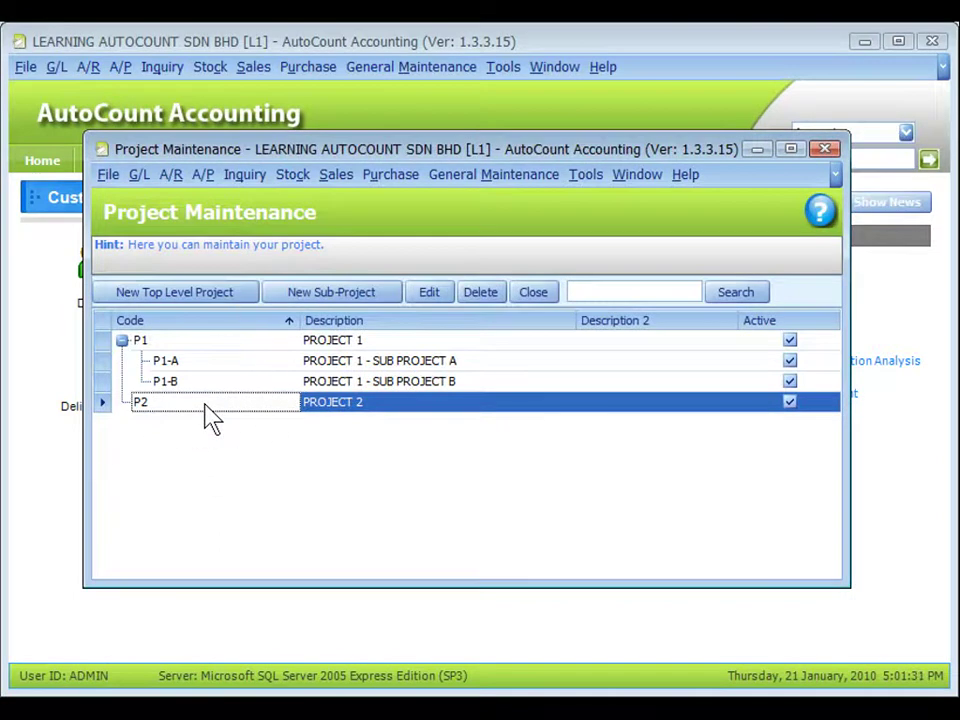
click(338, 300)
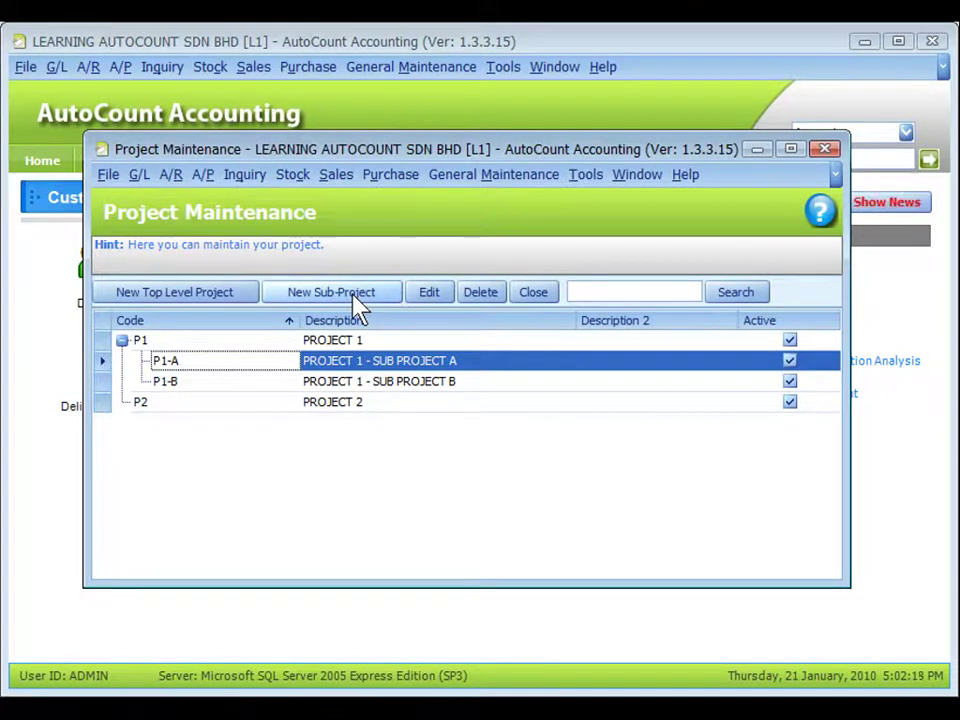
click(238, 341)
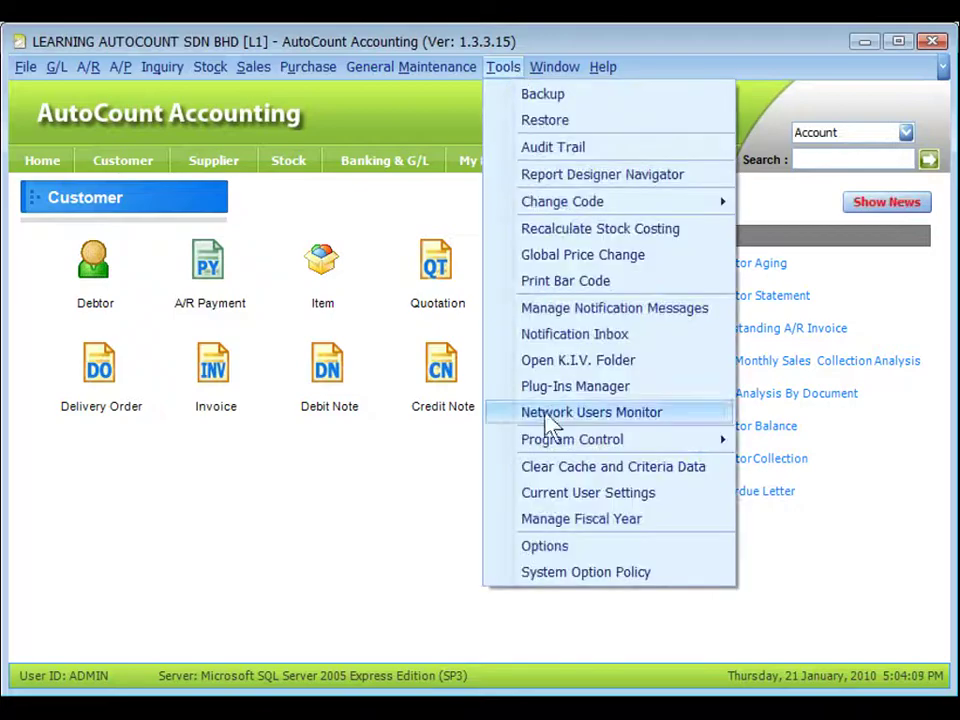
Open the Miscellaneous settings in the program options and bring up the choices for the default project
click(597, 552)
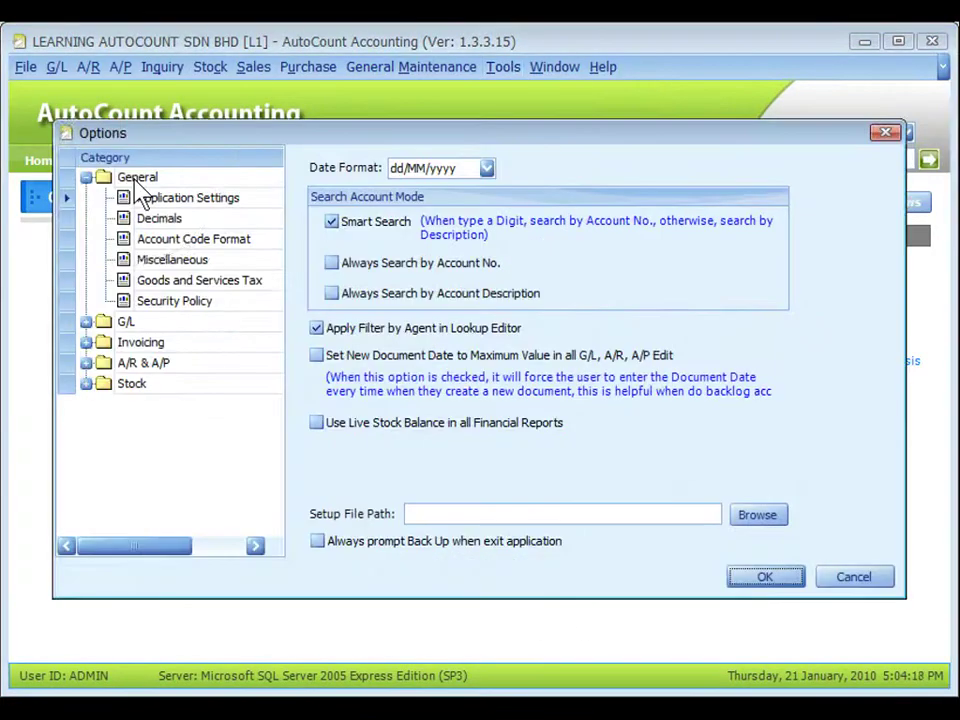
click(170, 262)
click(378, 390)
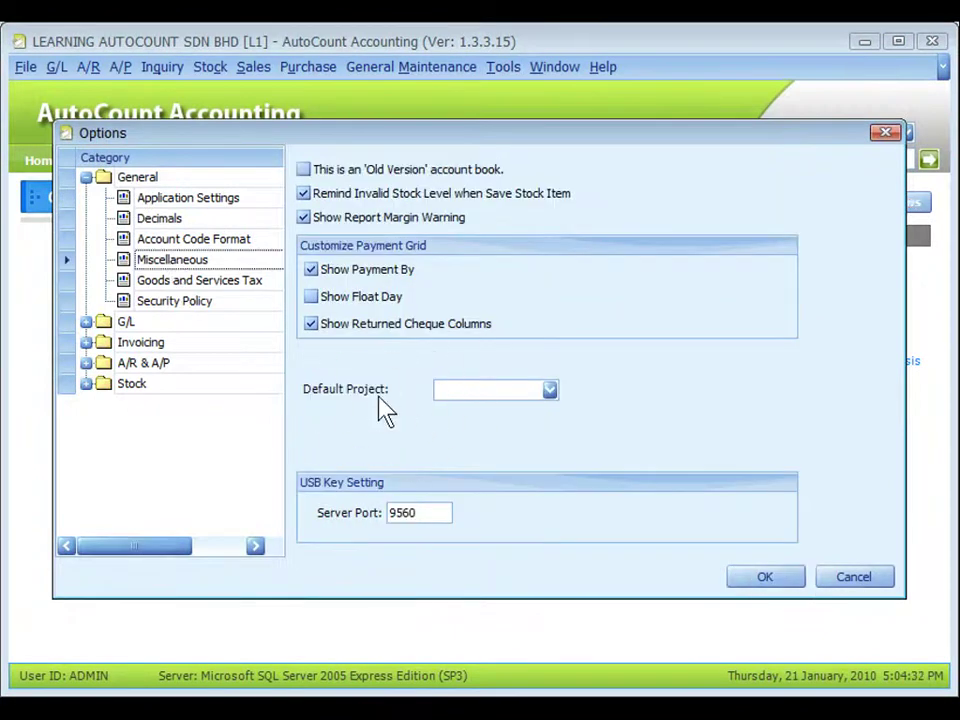
click(551, 391)
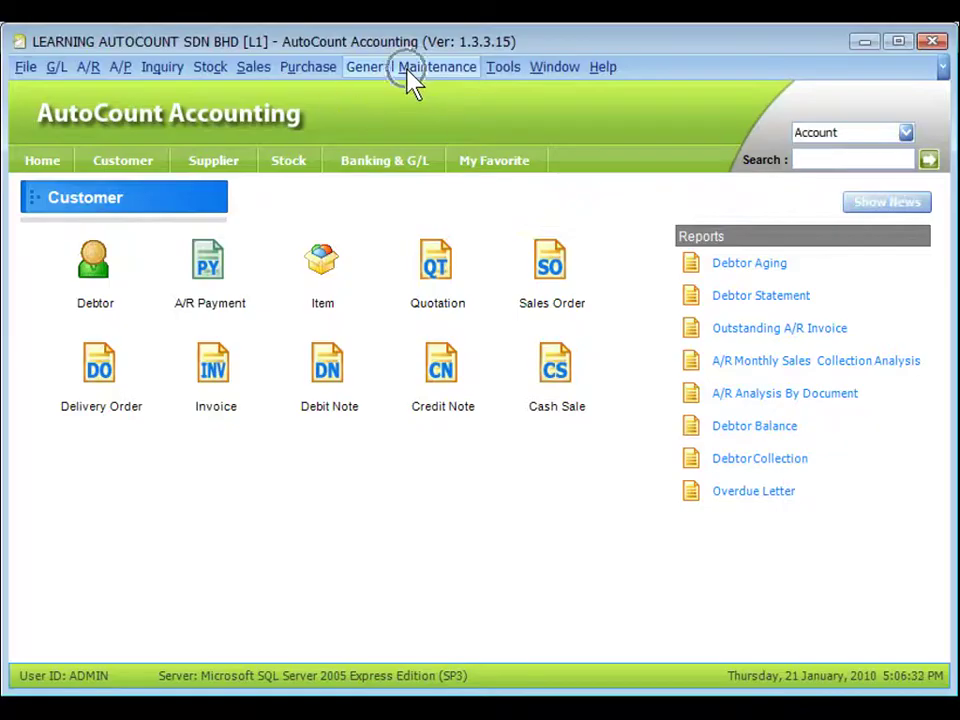
Open user AA for editing in User Maintenance and bring up the default project choices among the user's default values
click(412, 80)
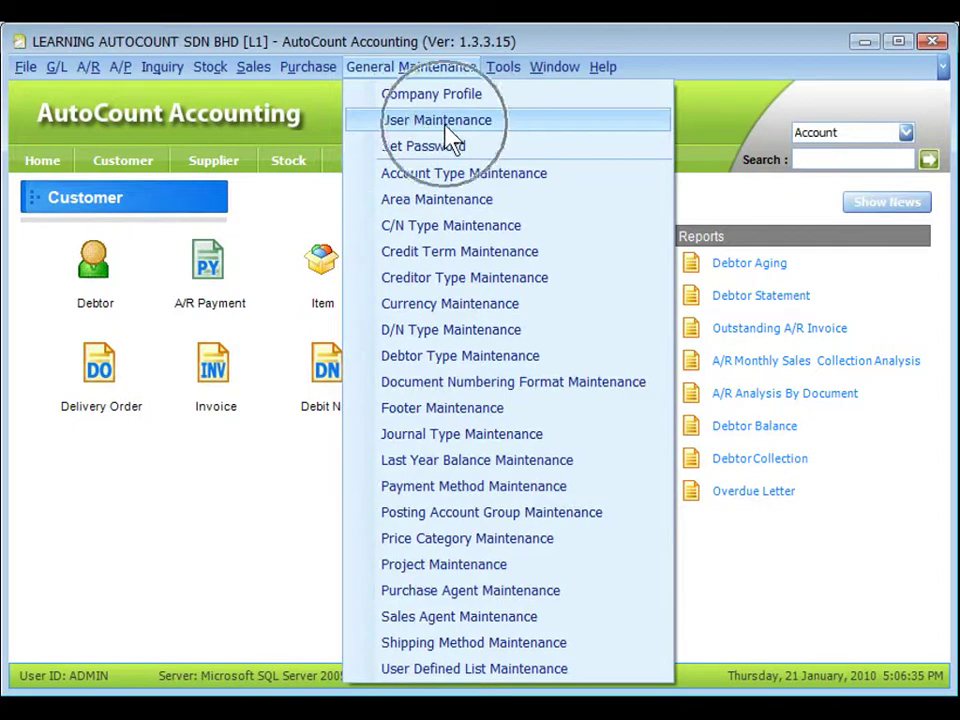
click(445, 125)
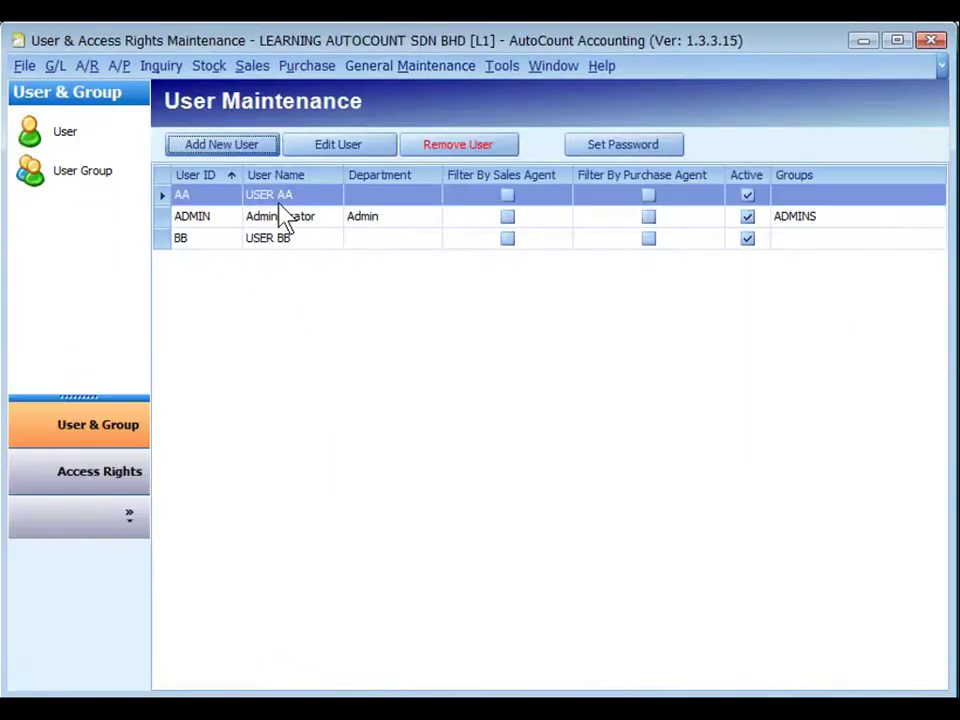
click(338, 147)
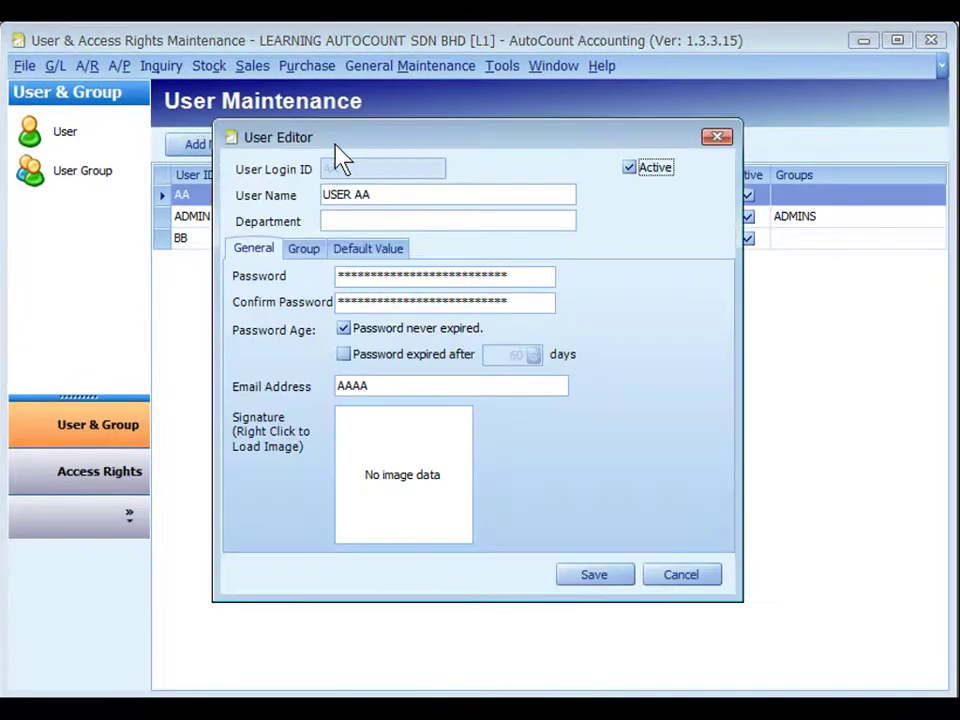
click(369, 252)
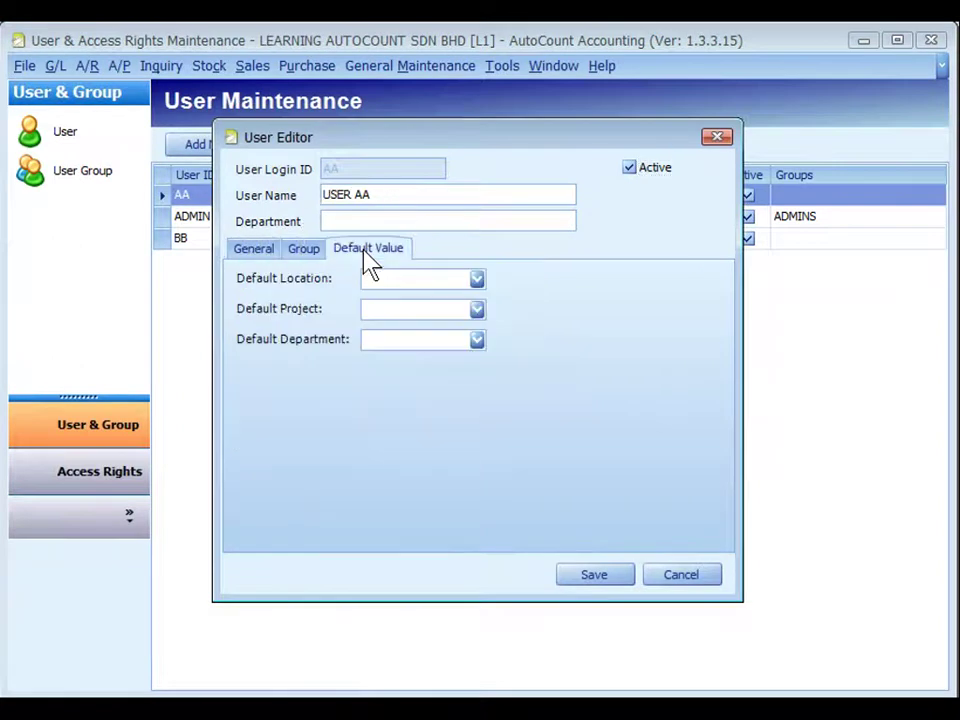
click(477, 311)
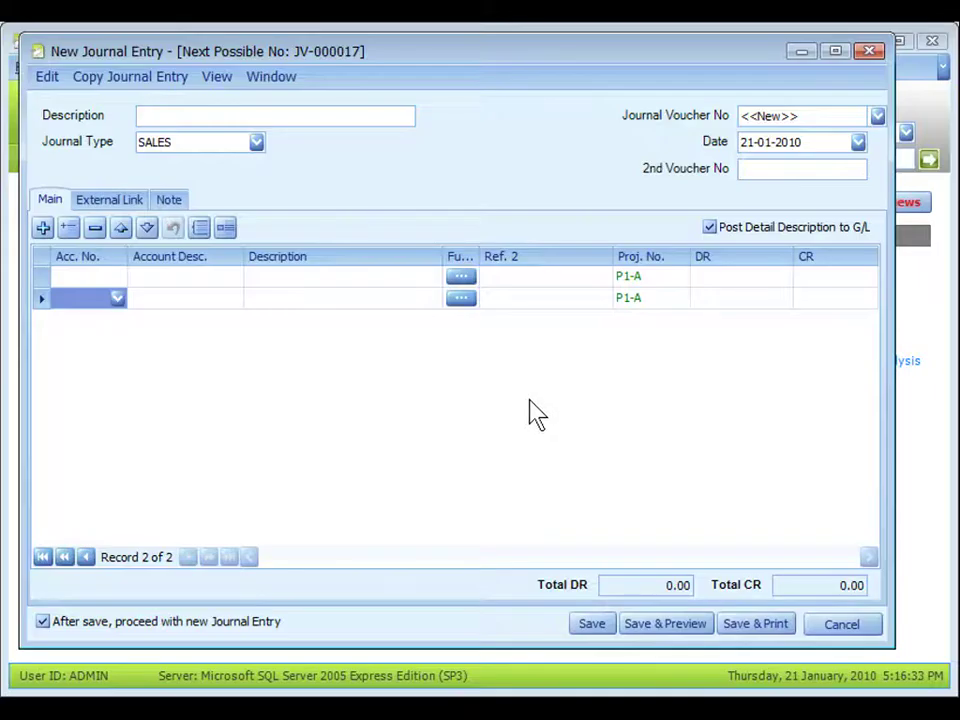
Check the project number fields in a new journal entry, receipt voucher and A/R receive payment
click(663, 275)
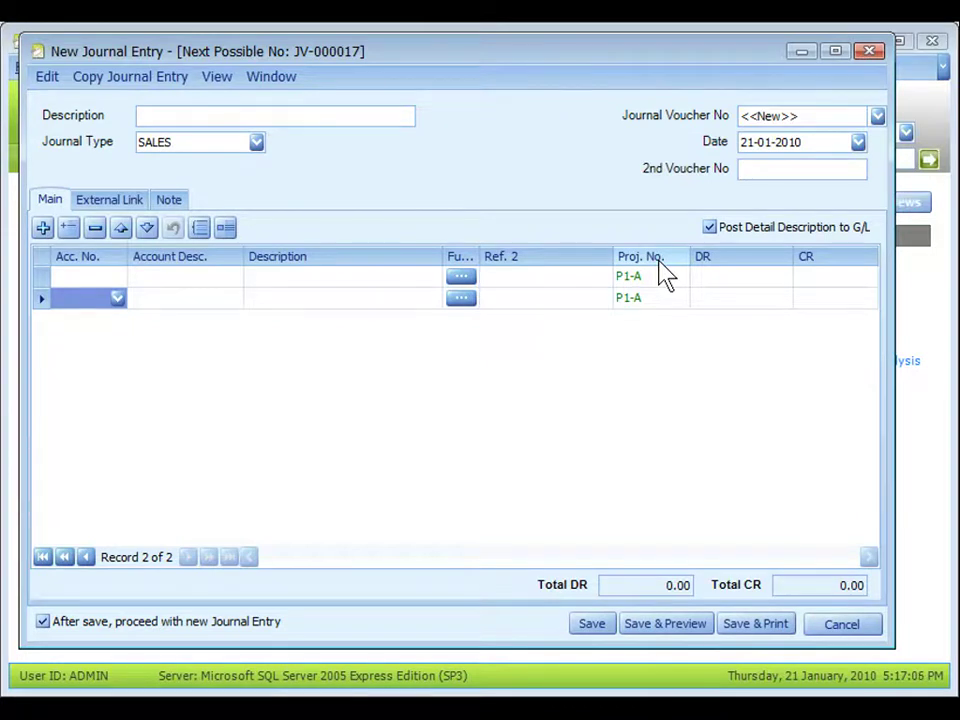
click(843, 624)
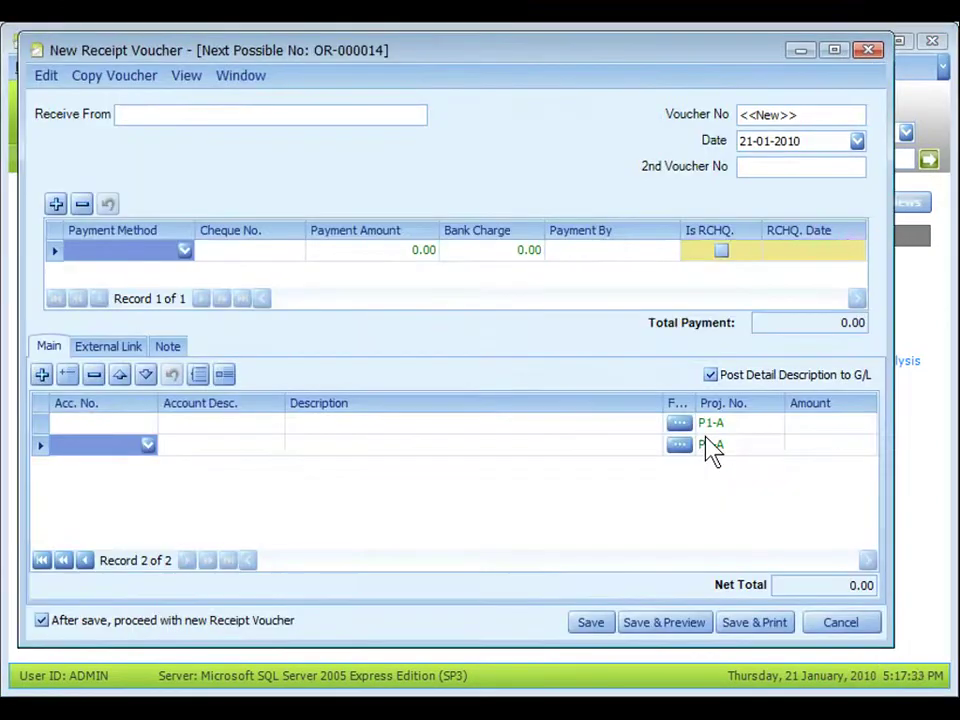
click(710, 446)
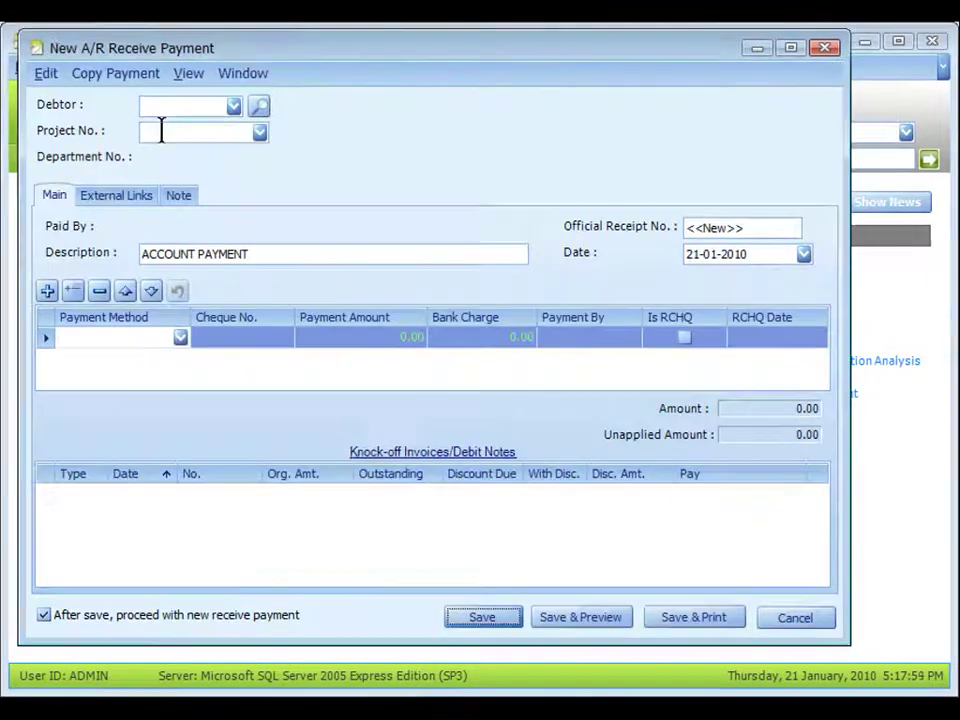
click(259, 134)
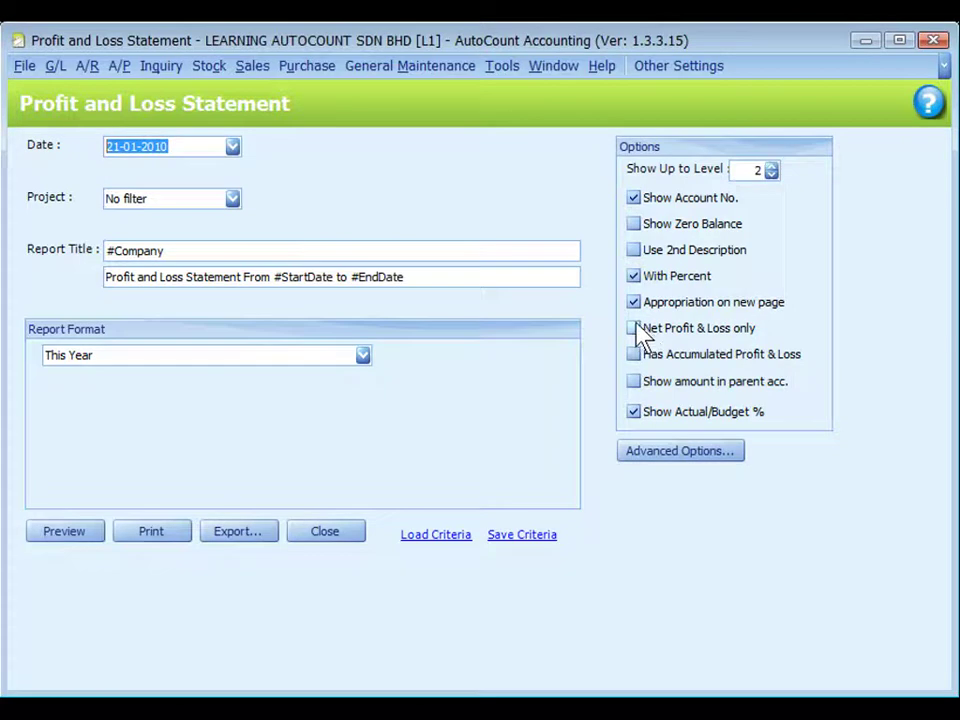
Set the report format of the Profit and Loss Statement to Projects Comparison - YTD
click(366, 358)
scroll(230, 470, down, 3)
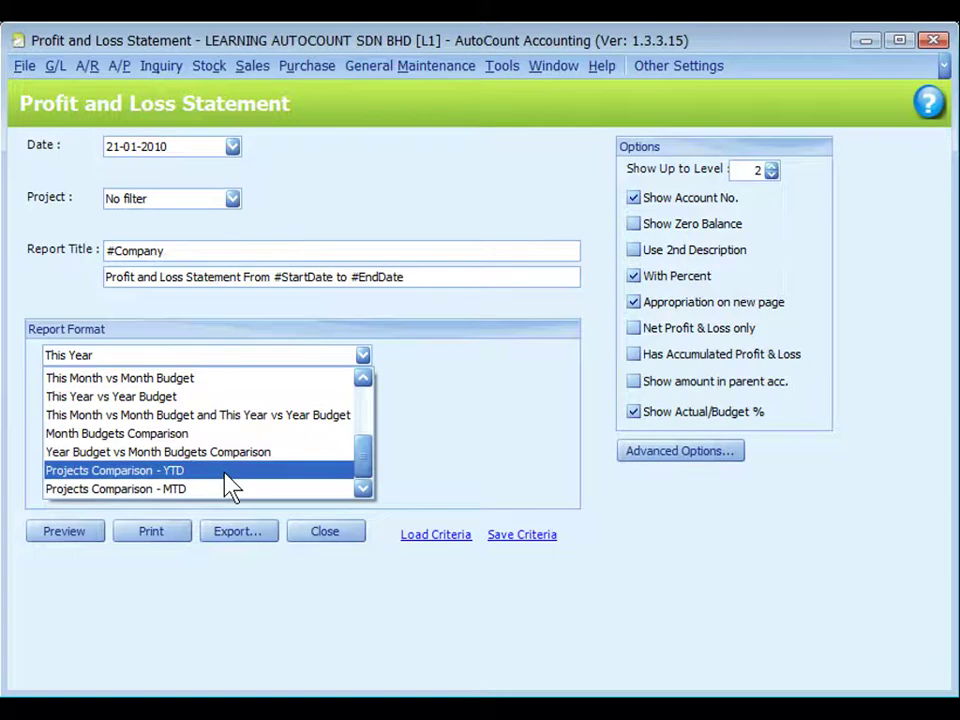
click(225, 473)
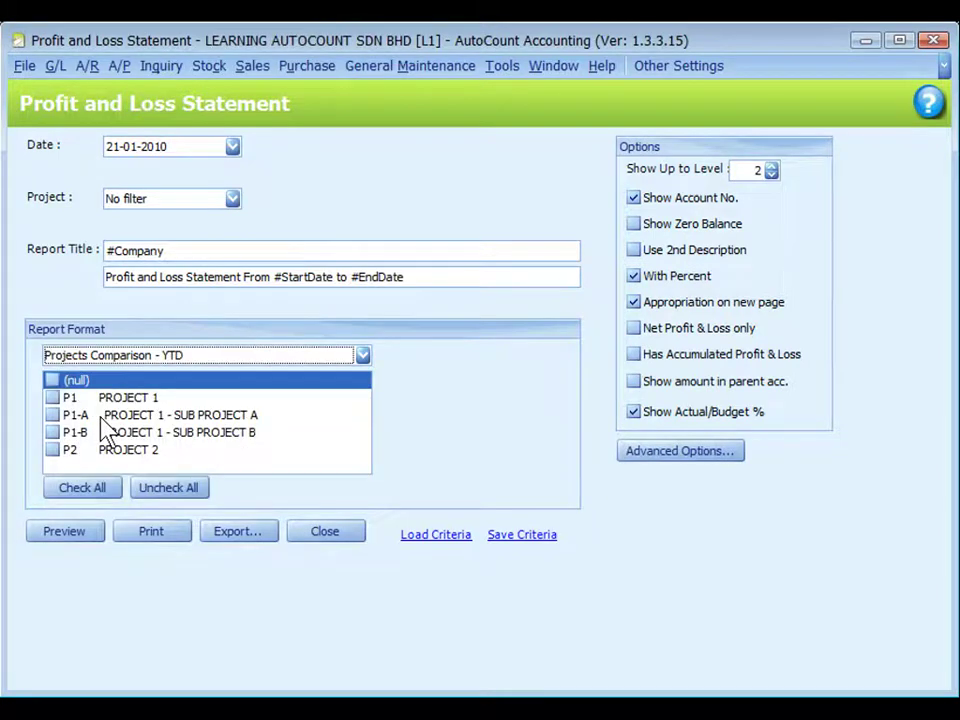
Include projects P1, P1-A and P1-B in the Profit and Loss projects comparison
click(52, 397)
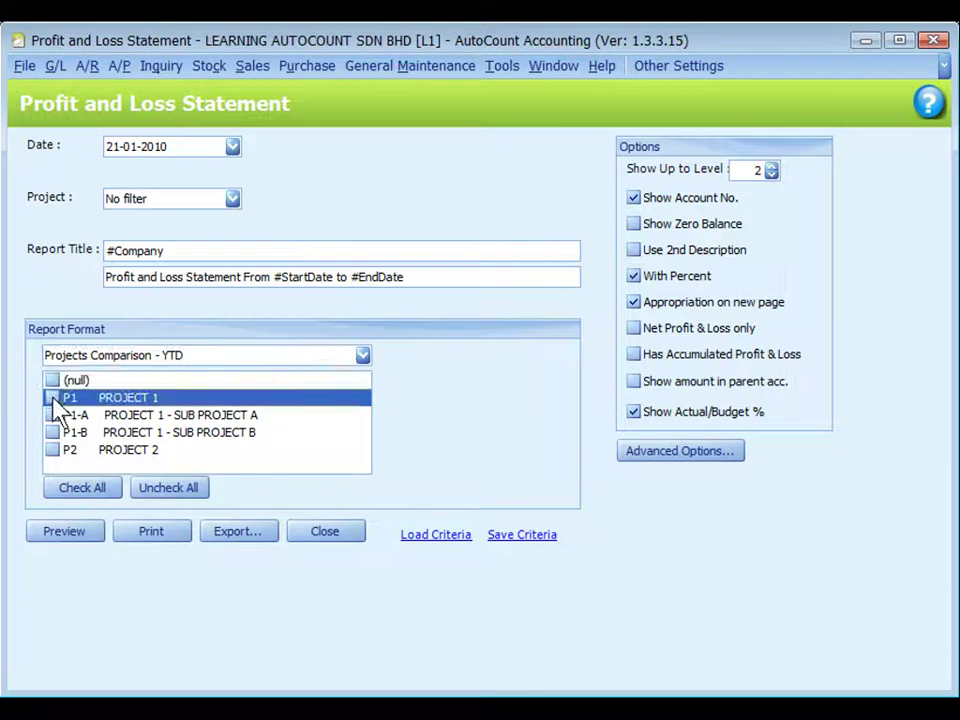
click(52, 397)
click(52, 414)
click(52, 414)
click(53, 432)
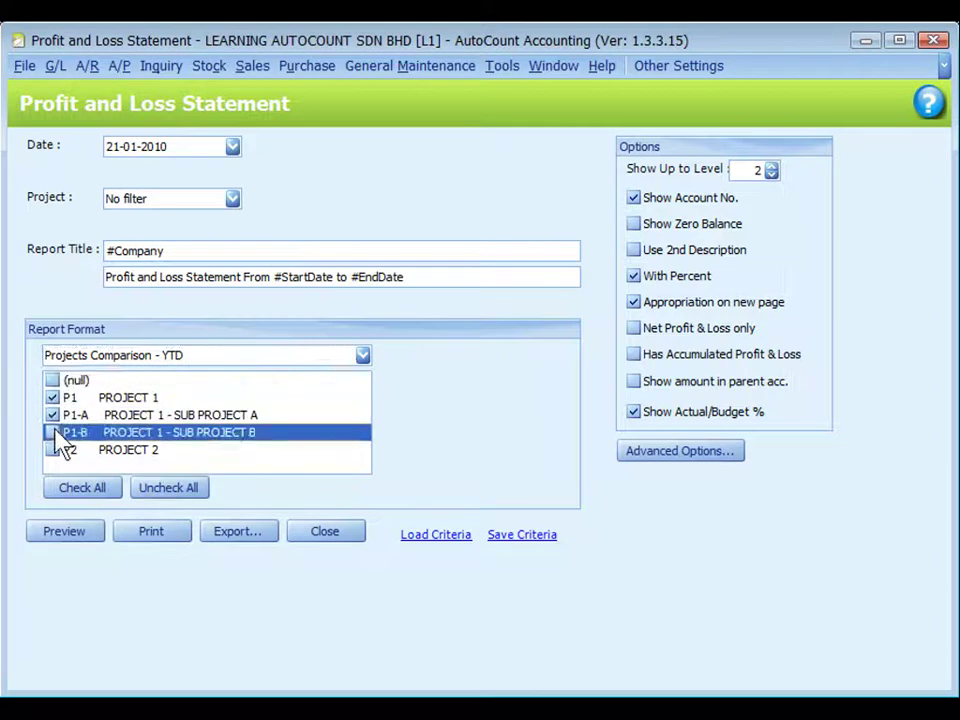
click(53, 432)
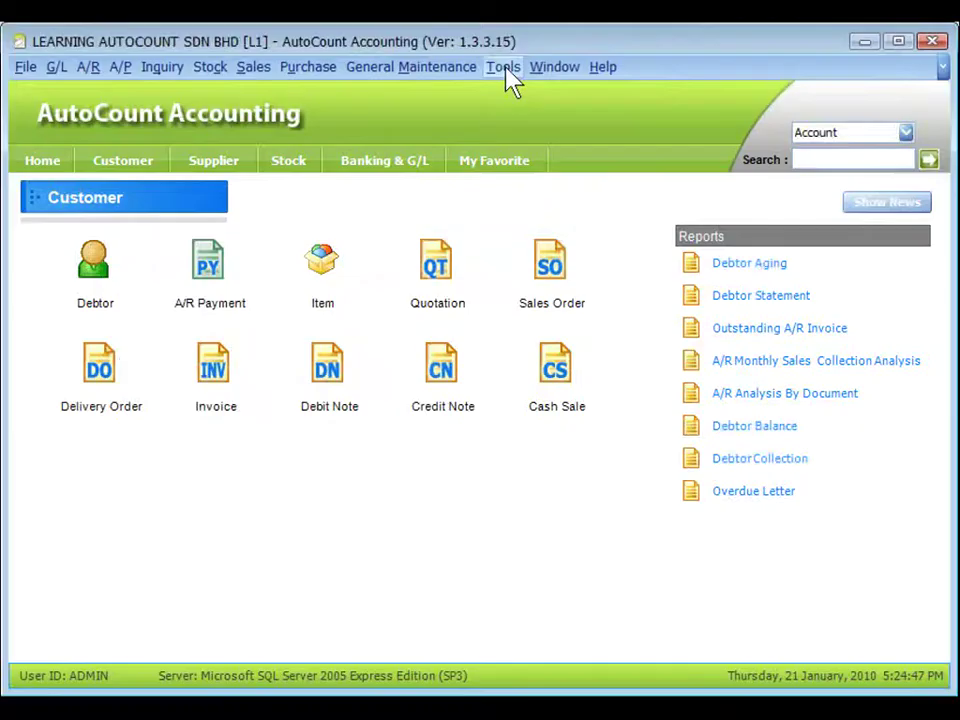
Open Fiscal Year 2010 for editing in the fiscal year management and bring up its end date choices
click(505, 68)
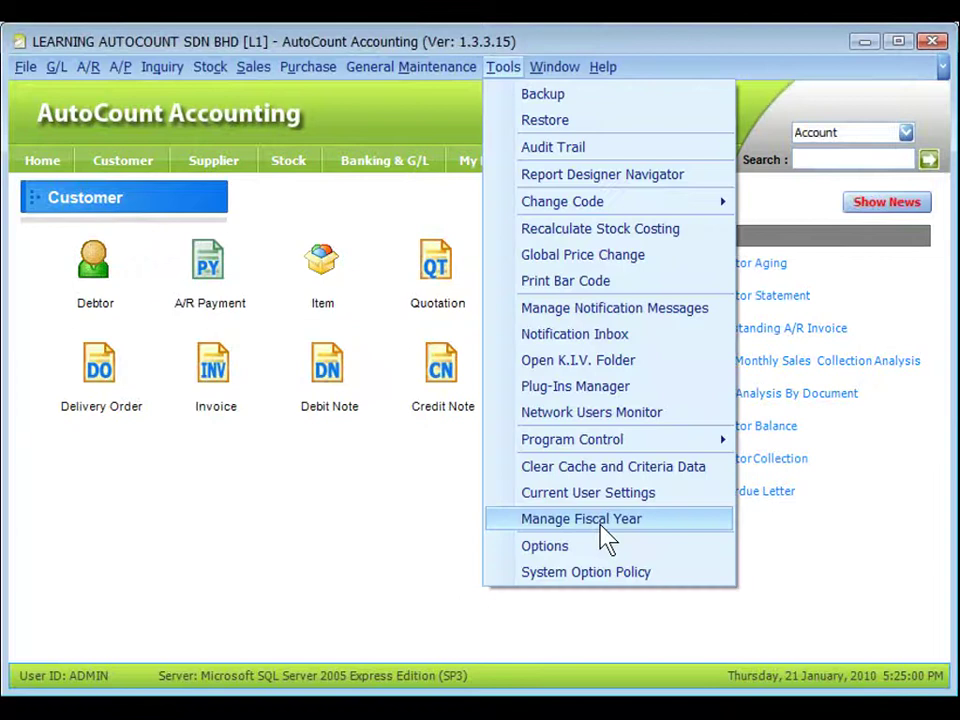
click(601, 527)
click(467, 292)
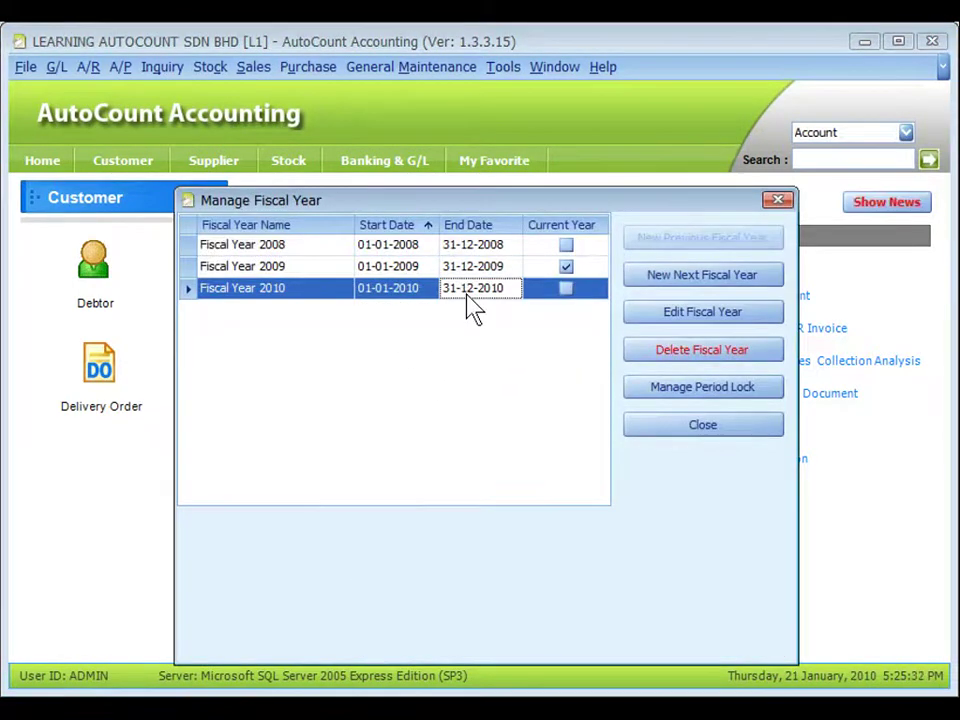
double_click(467, 298)
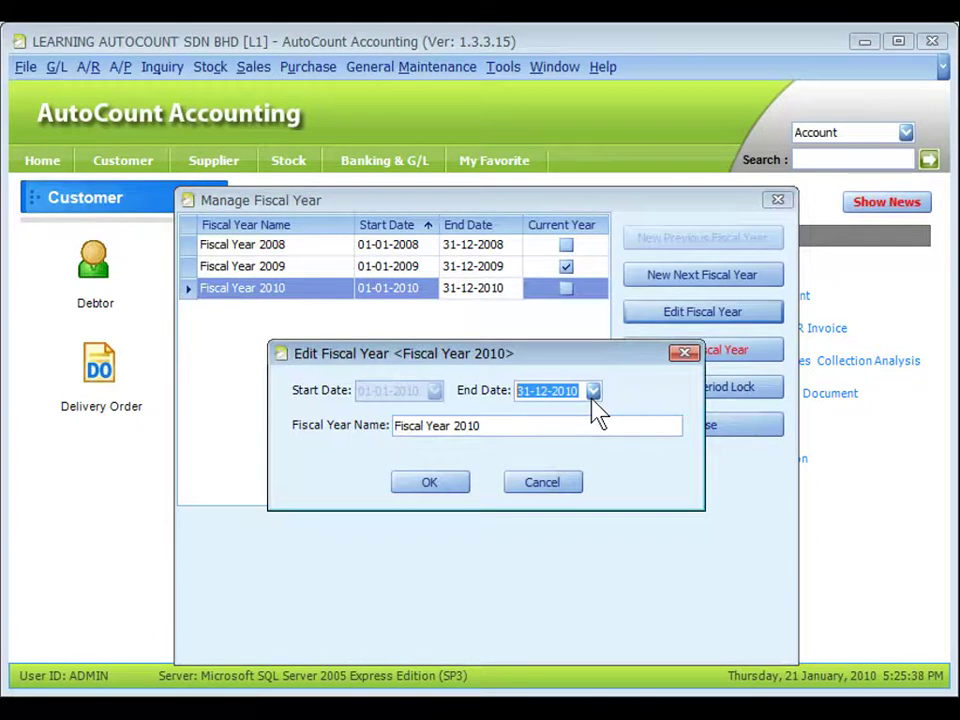
click(593, 396)
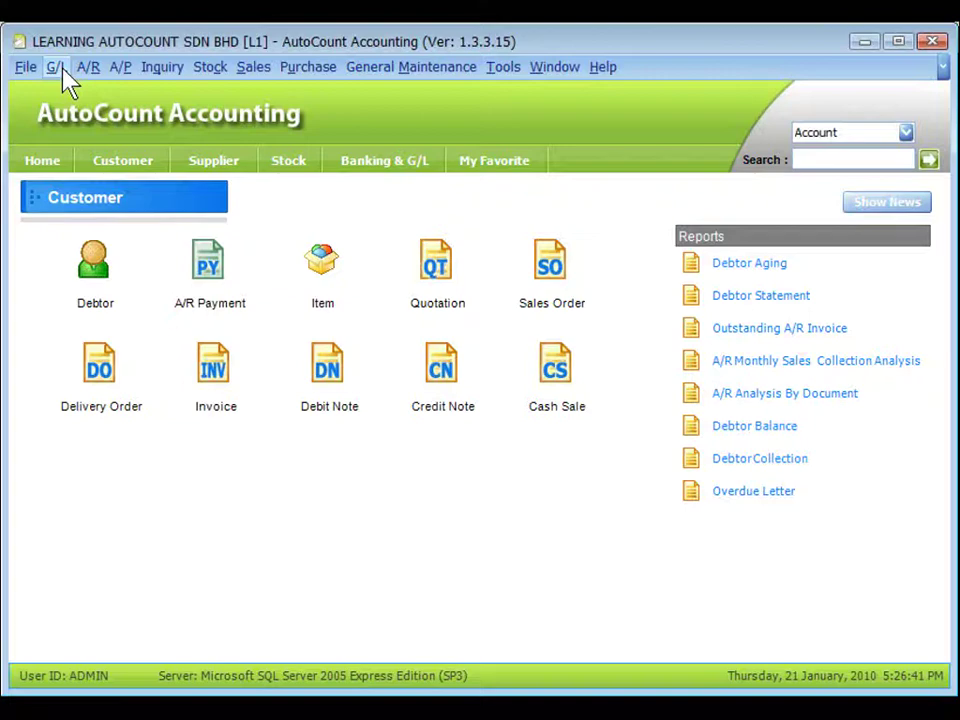
Open the detailed opening balance of PROJECT 1 - SUB PROJECT A for editing in Opening Balance Maintenance
click(58, 68)
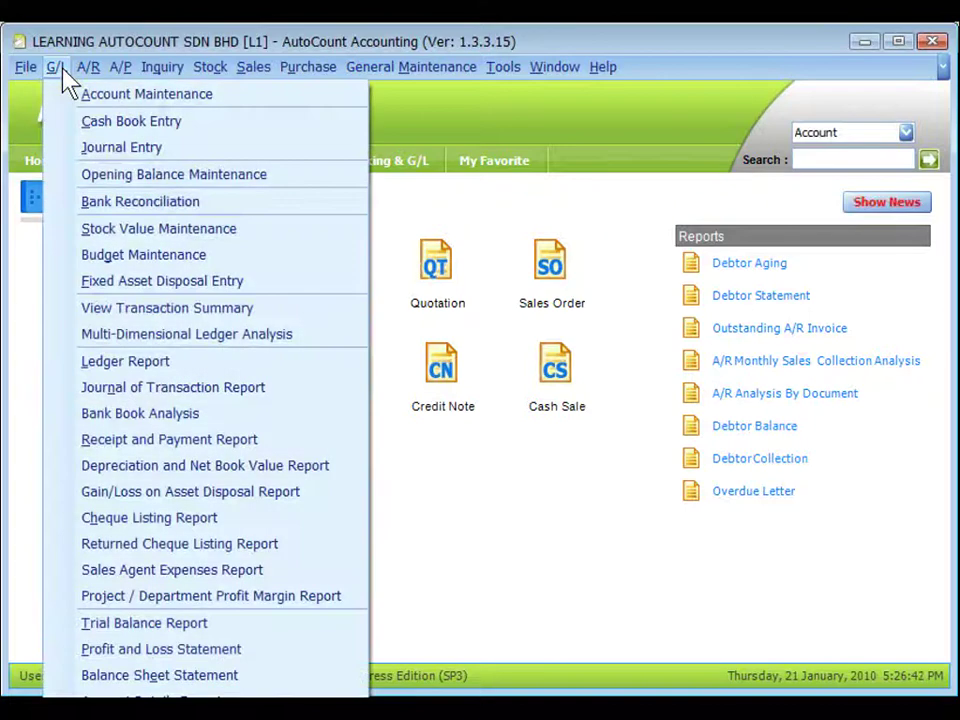
click(185, 180)
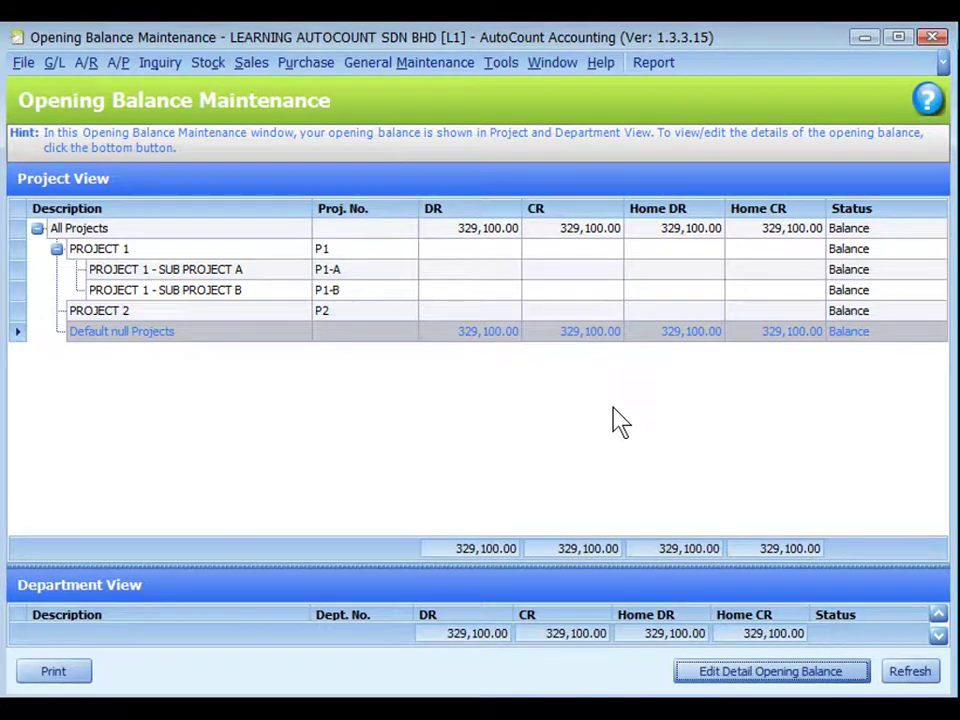
click(416, 271)
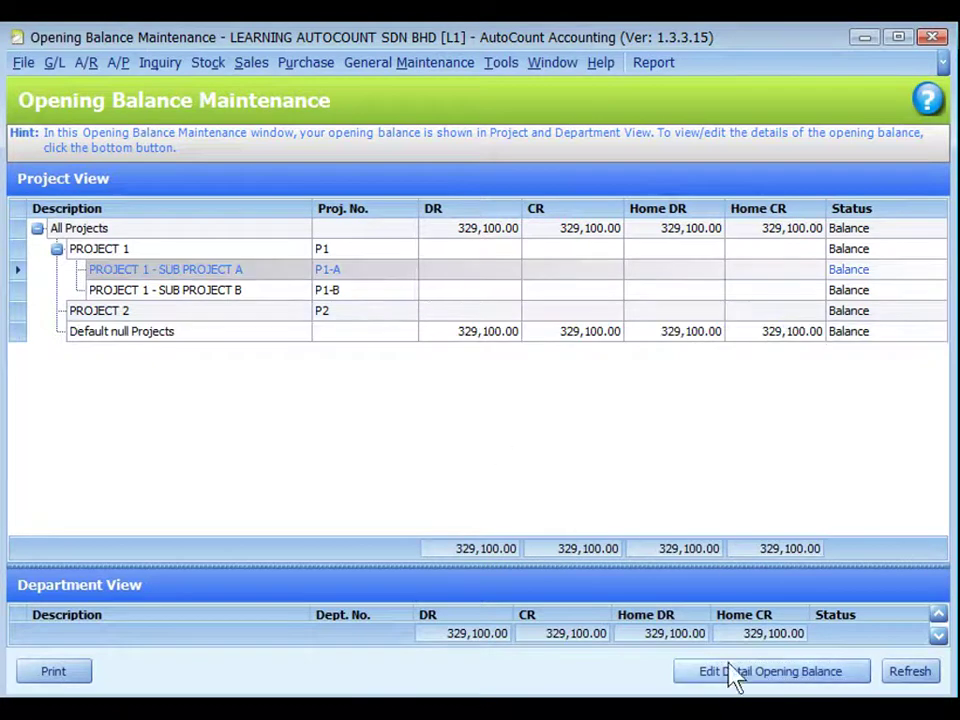
click(758, 684)
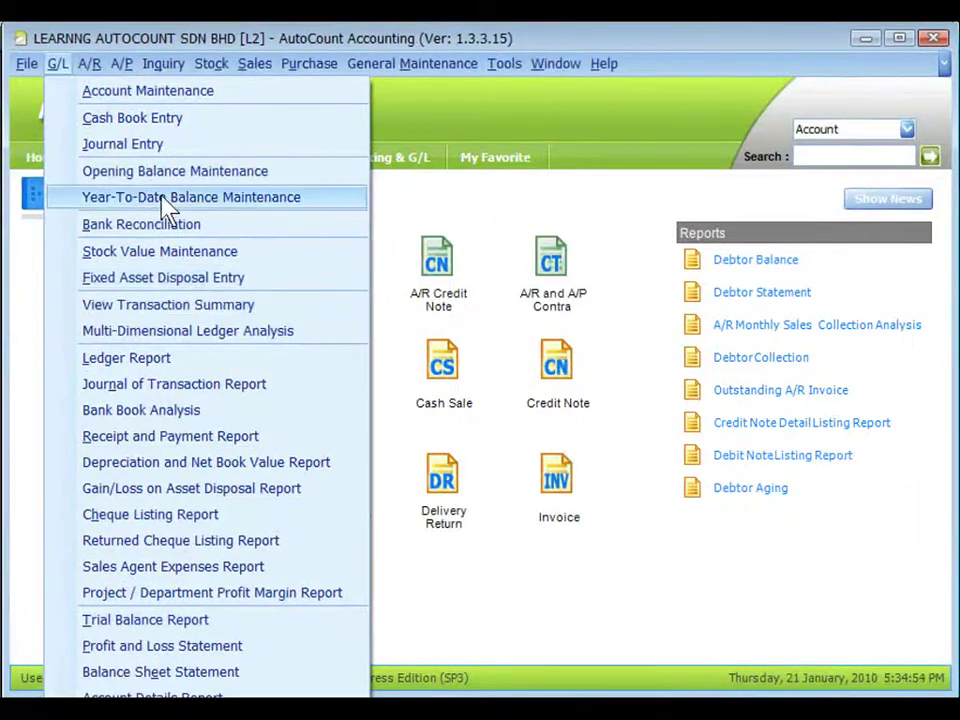
Open Year-To-Date Balance Maintenance and choose PROJECT 2 as the project whose balances are edited
click(168, 200)
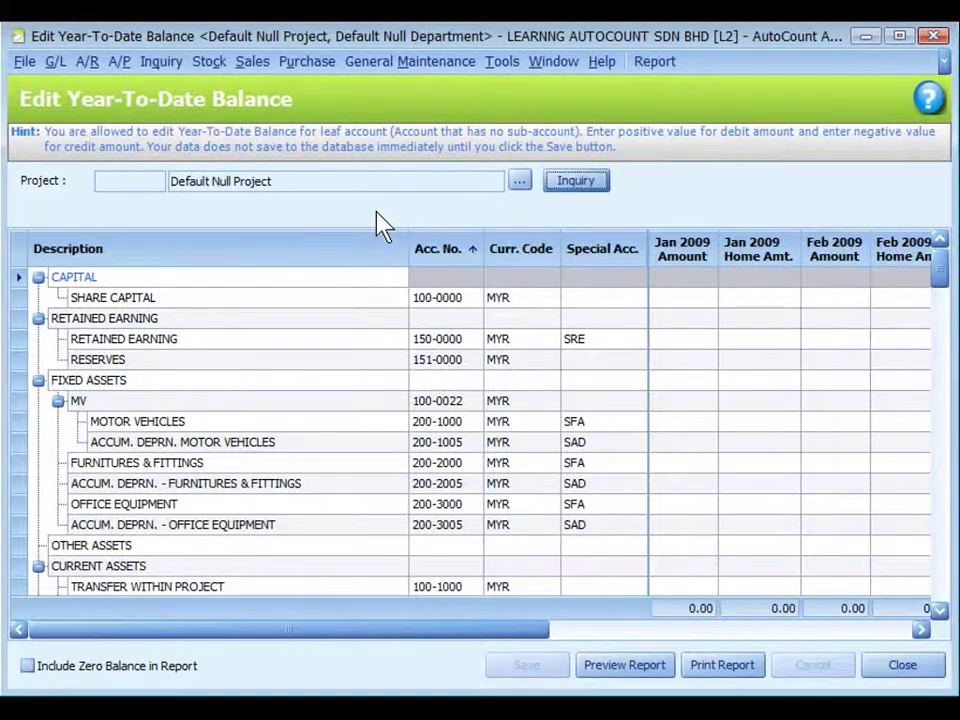
click(520, 181)
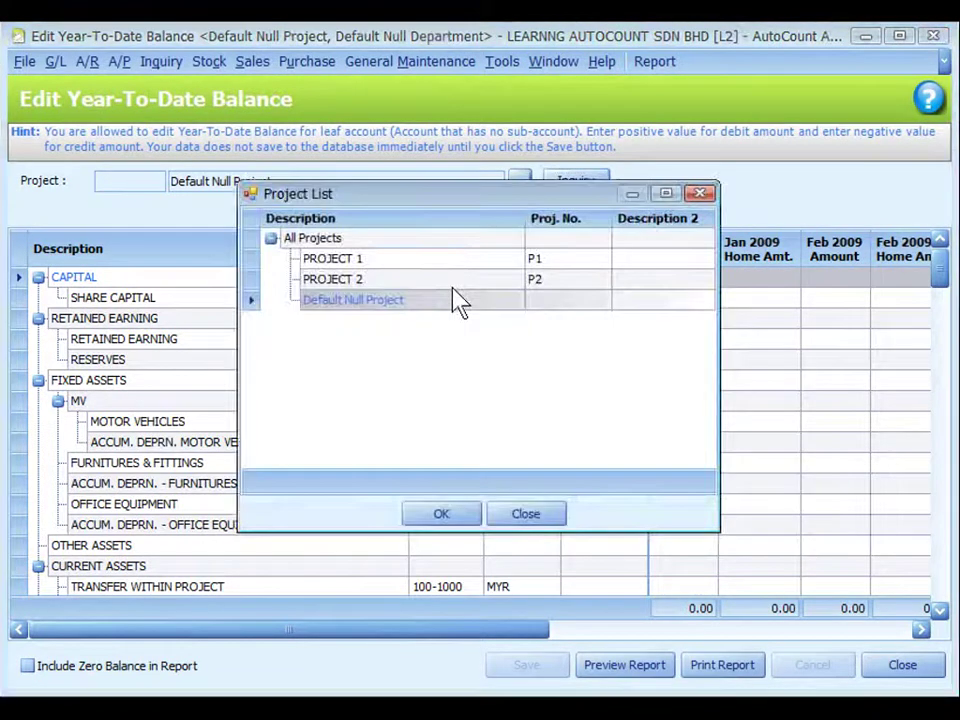
double_click(453, 280)
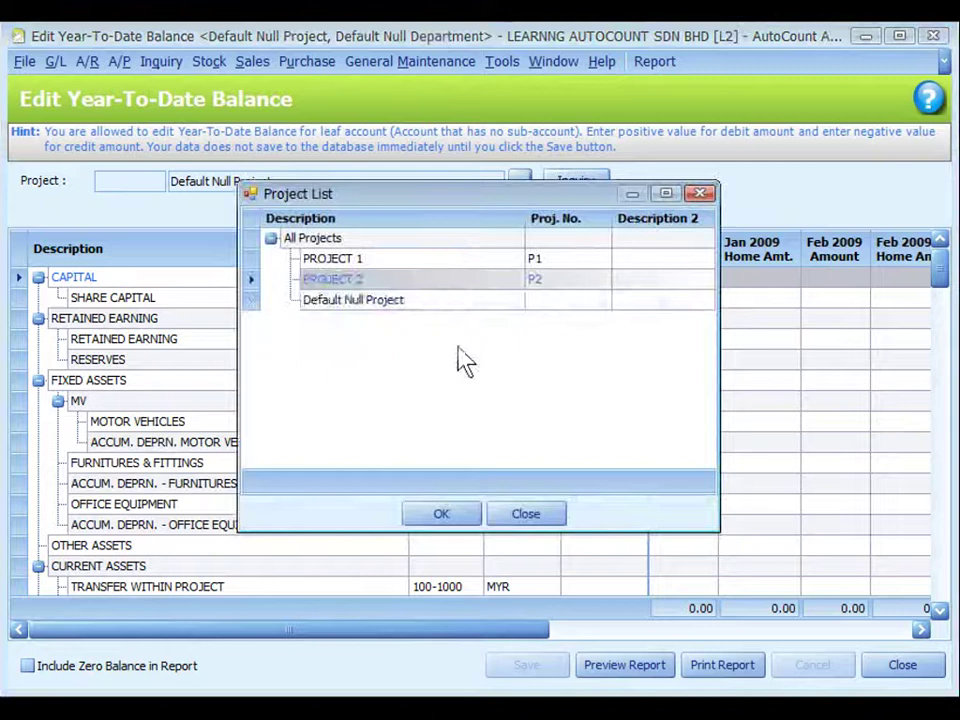
Load the year-to-date balances of PROJECT 2 into the editing grid
click(576, 184)
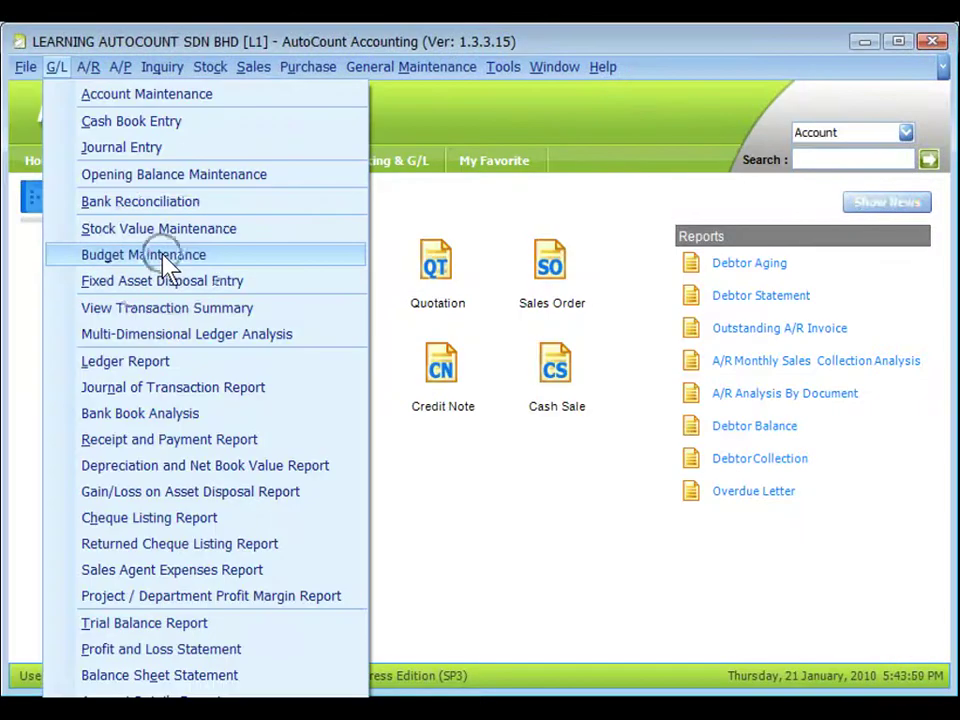
Open the budget named Year Budget for editing in Budget Maintenance
click(165, 256)
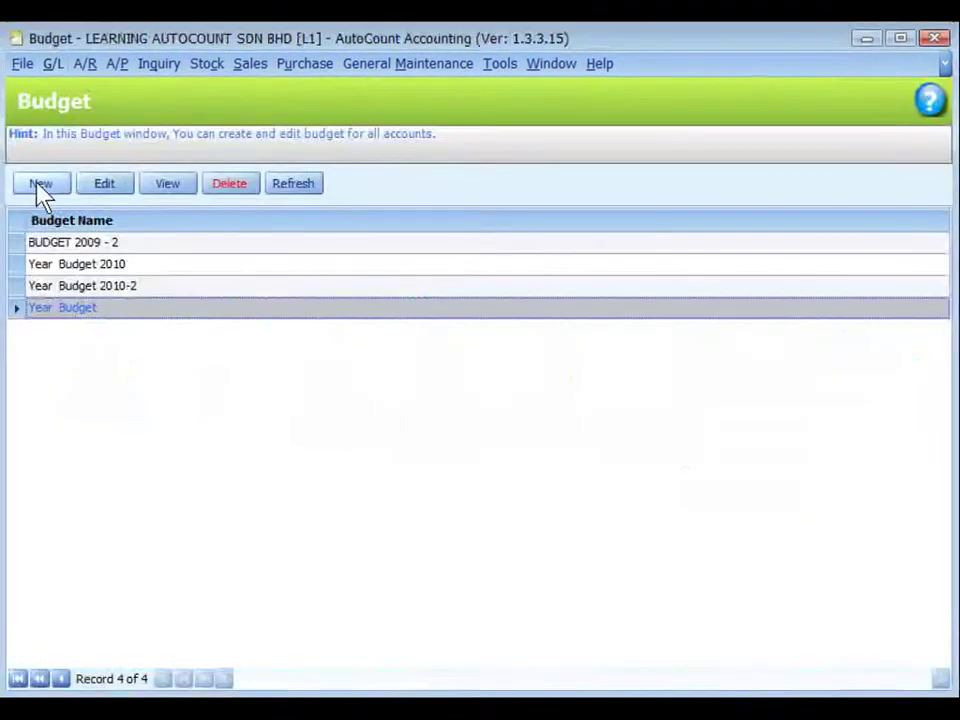
click(38, 185)
click(108, 187)
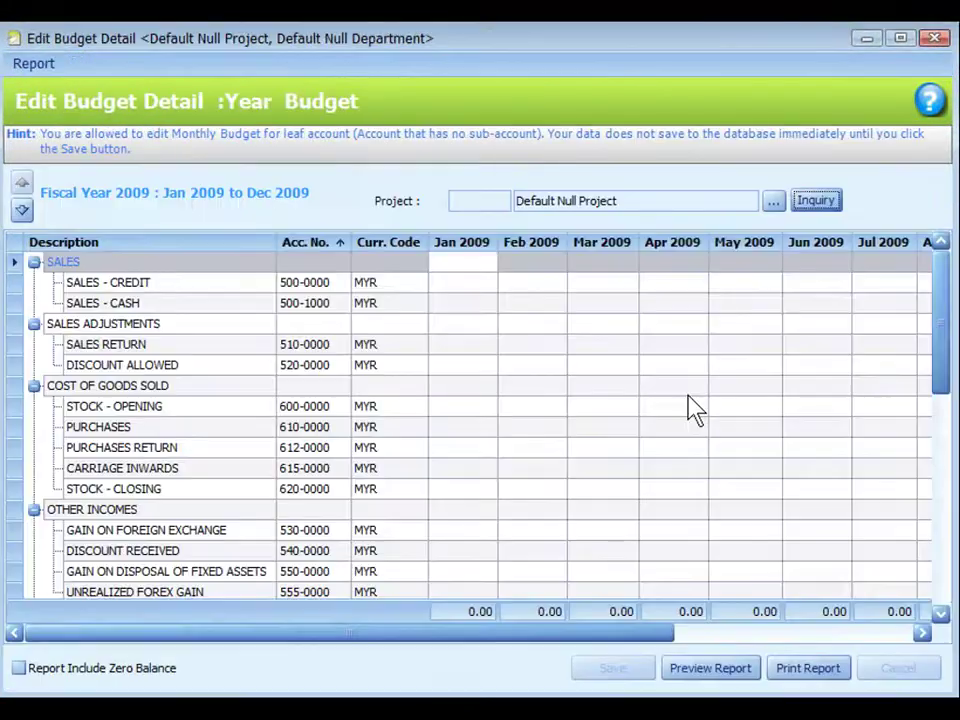
Choose PROJECT 2 as the project in the Year Budget details and load its monthly budget for fiscal year 2009
click(774, 201)
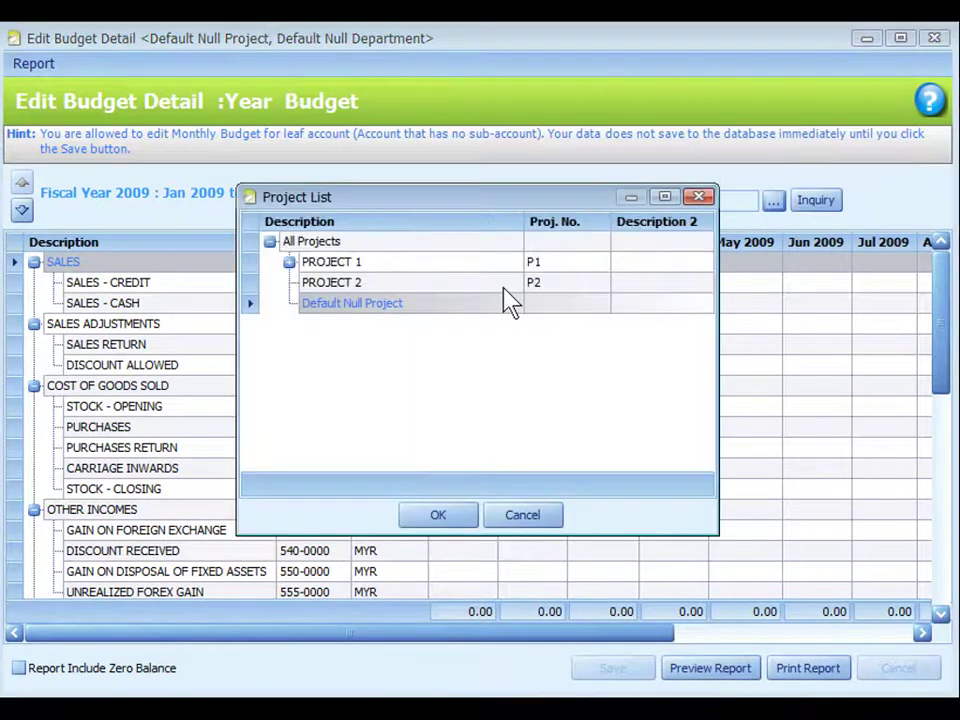
click(446, 283)
click(438, 517)
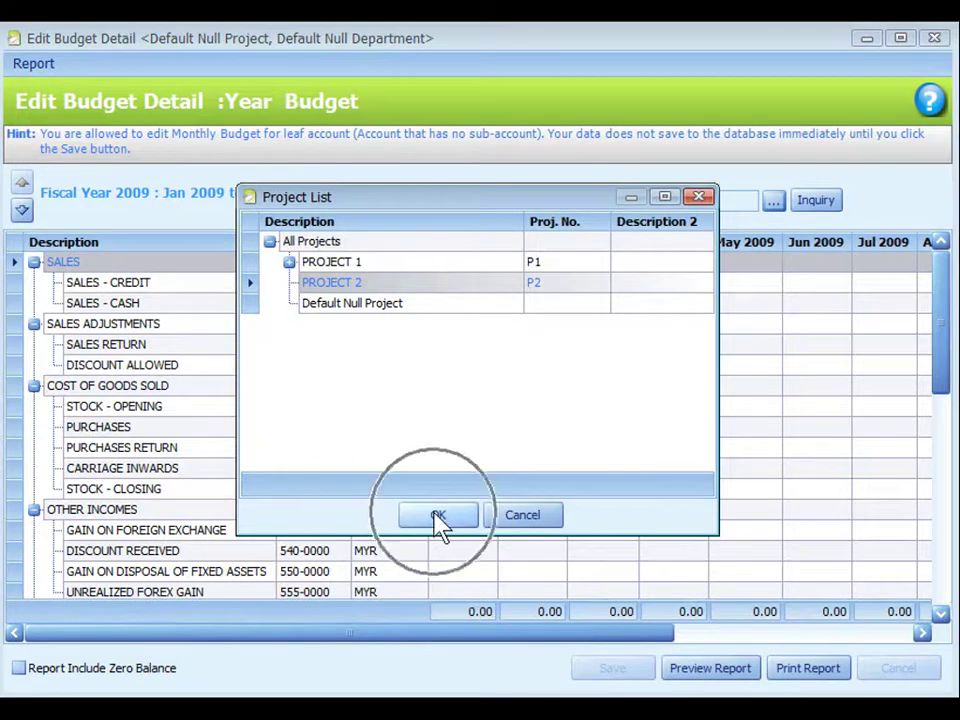
click(814, 203)
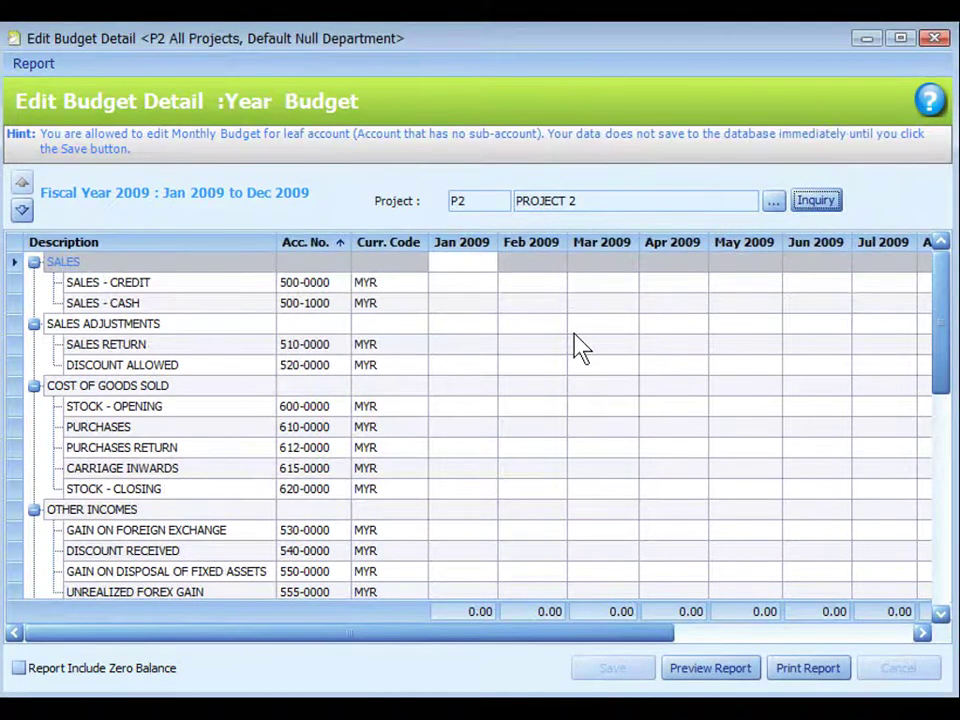
click(817, 203)
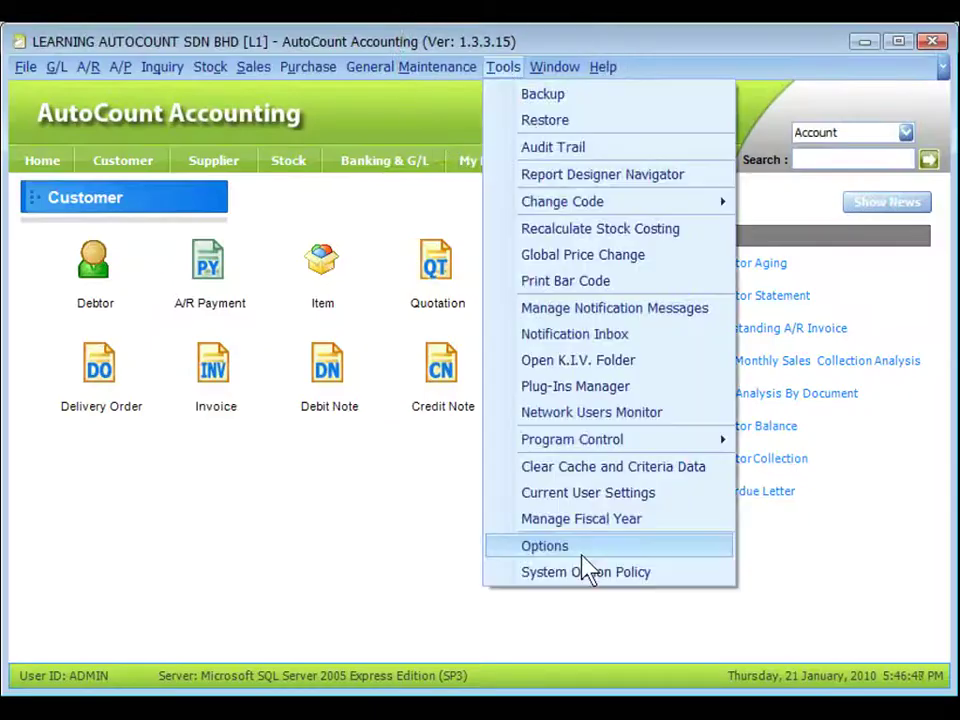
Examine the project-related settings in the G/L Posting and Customize Invoicing 2 categories of the program options
click(580, 554)
click(87, 322)
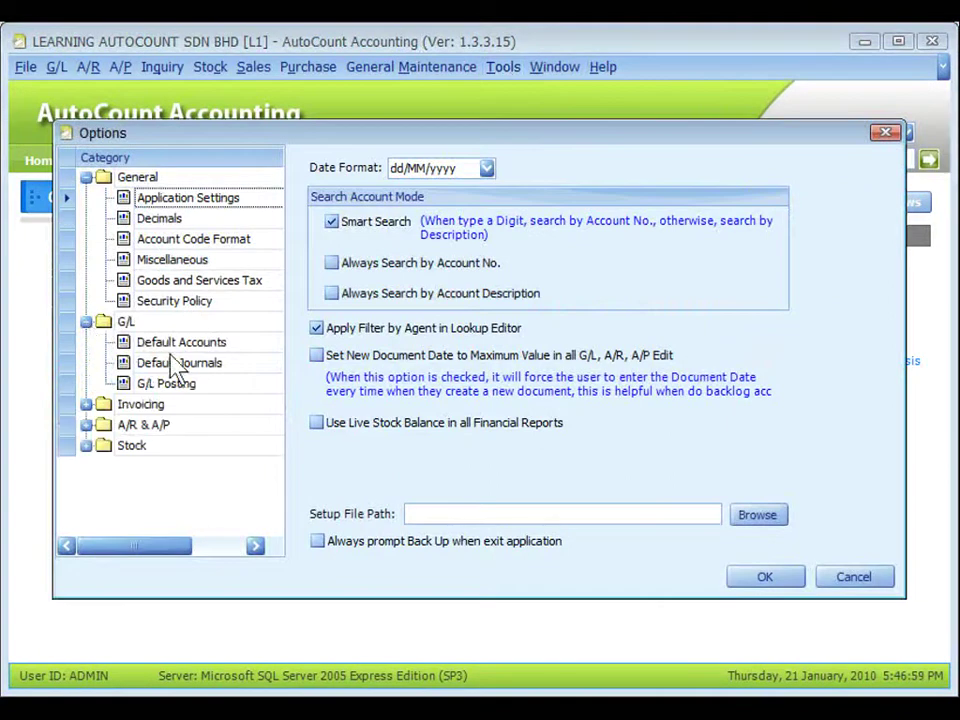
click(171, 383)
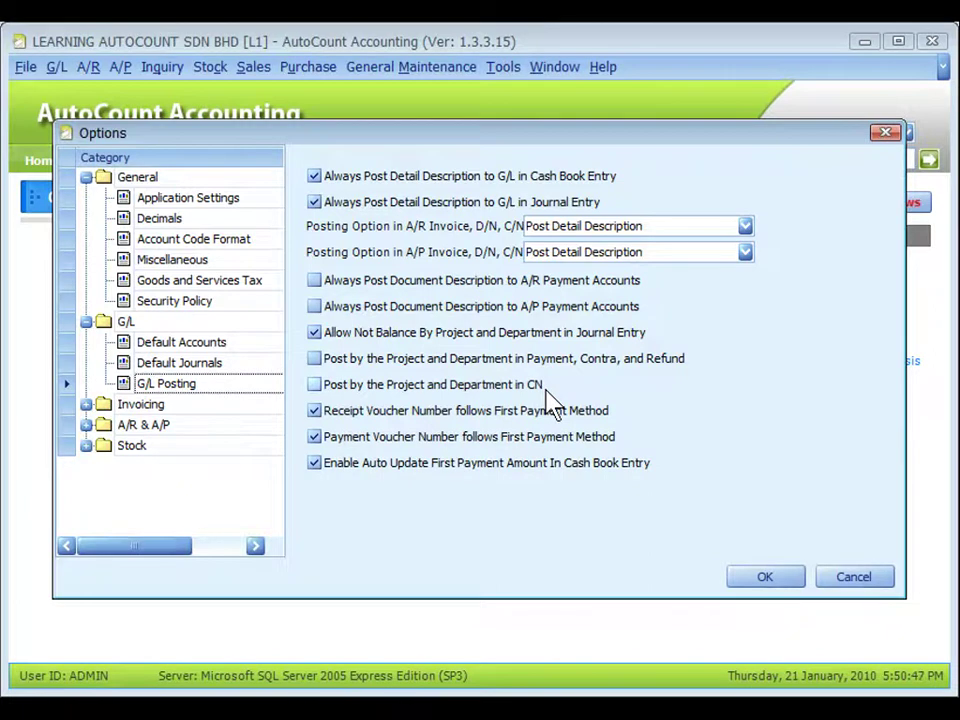
click(86, 404)
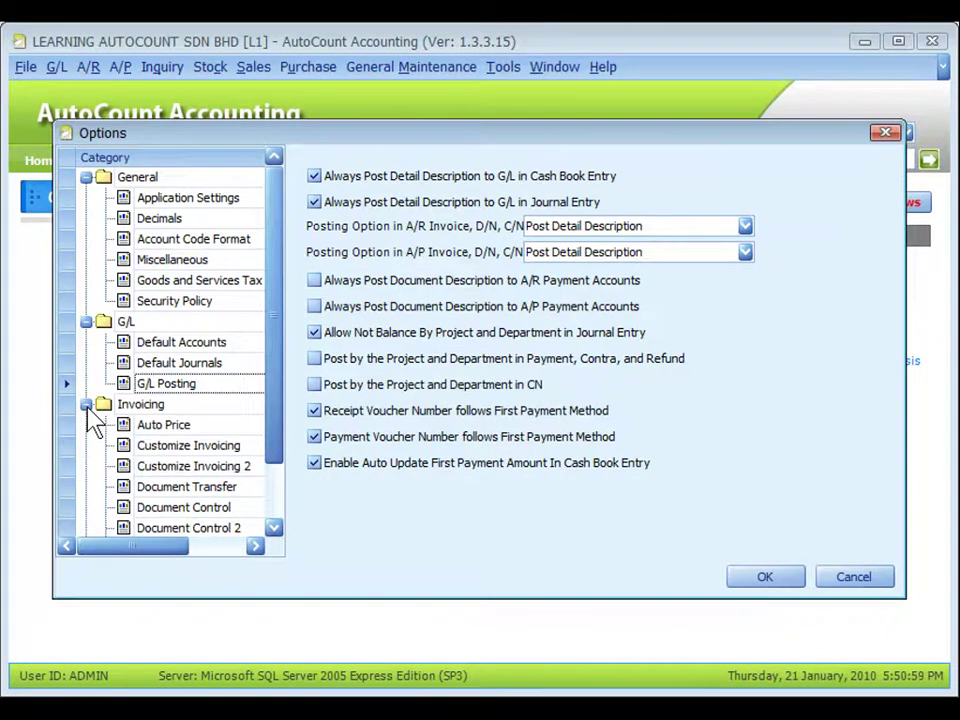
click(190, 466)
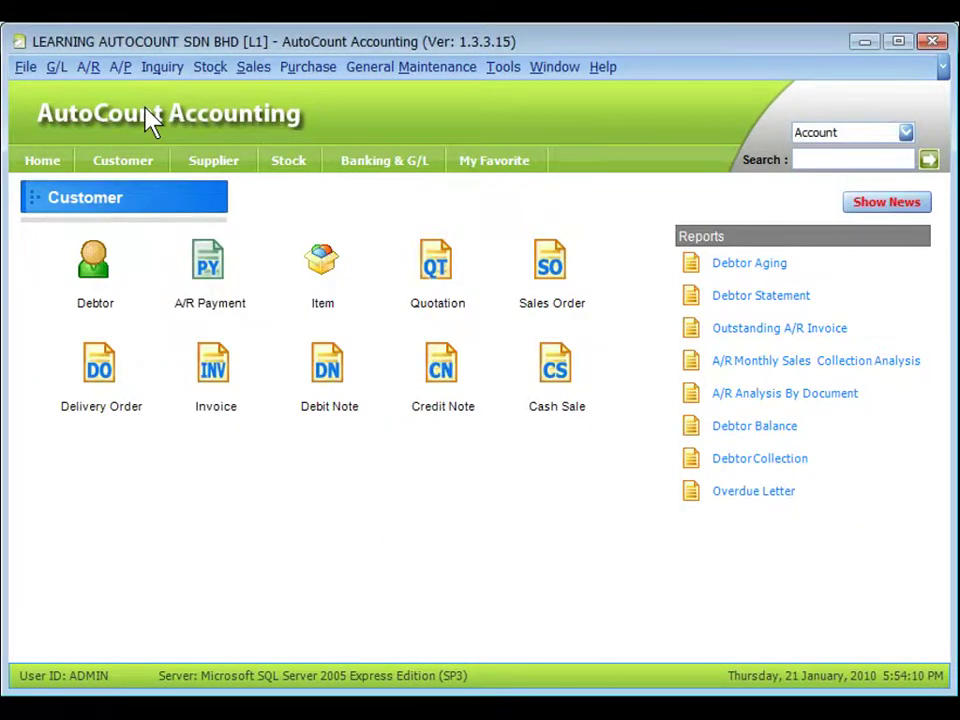
Run the Project/Department Profit Margin Report by project for 01-01-2009 to 31-12-2009 without a project filter
click(56, 70)
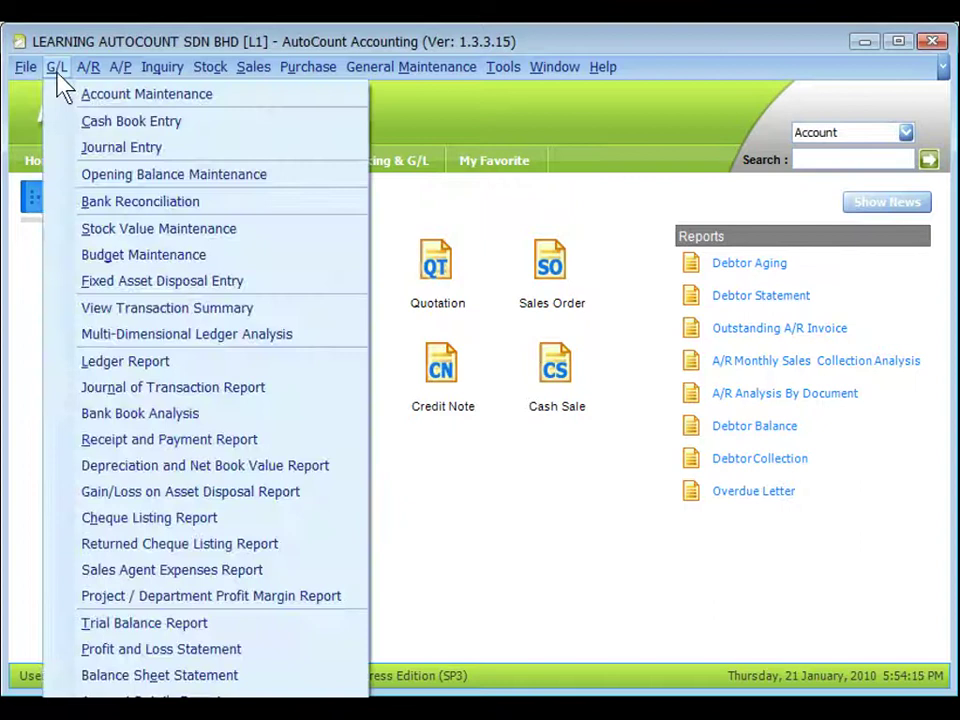
click(221, 600)
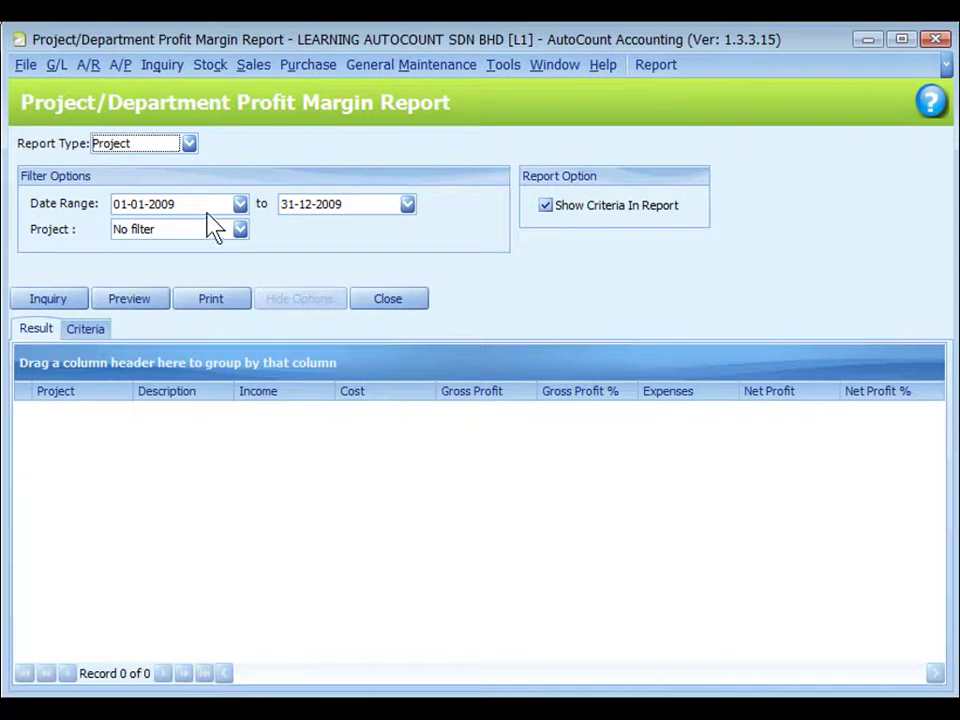
click(203, 238)
click(44, 302)
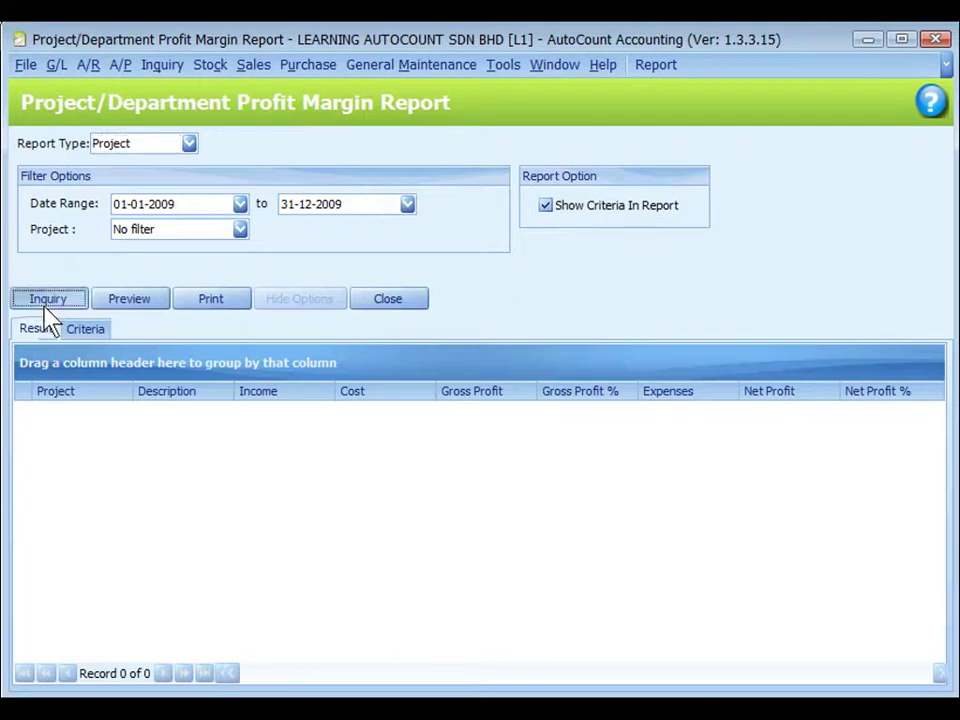